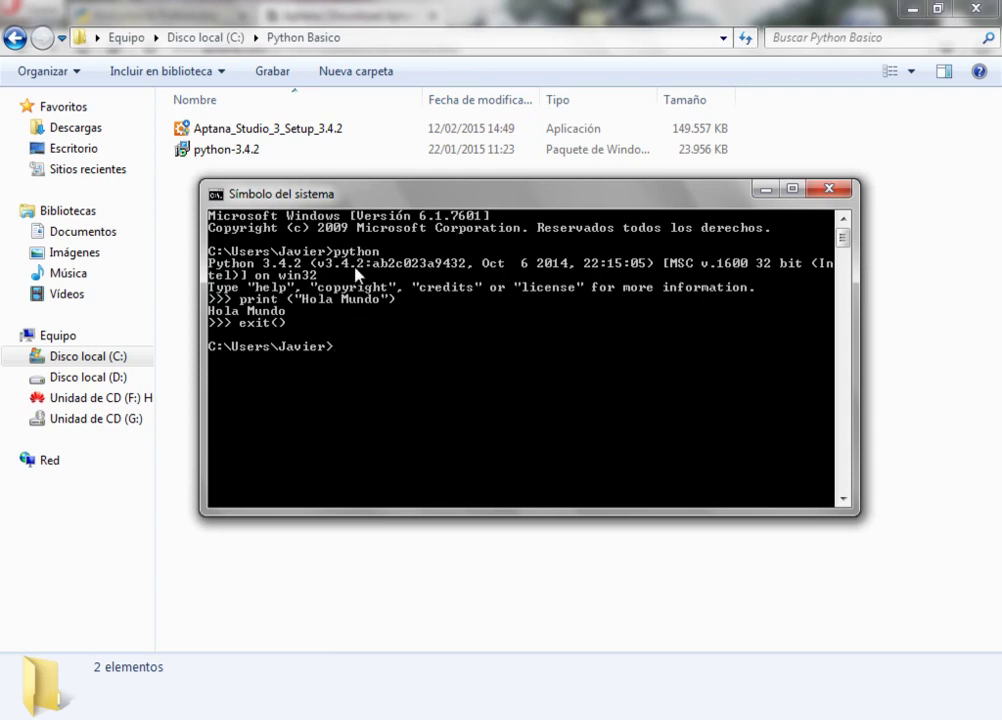
Launch the Aptana_Studio_3_Setup_3.4.2 installer from the Python Basico folder, minimizing the command prompt and browser windows
left_click(767, 190)
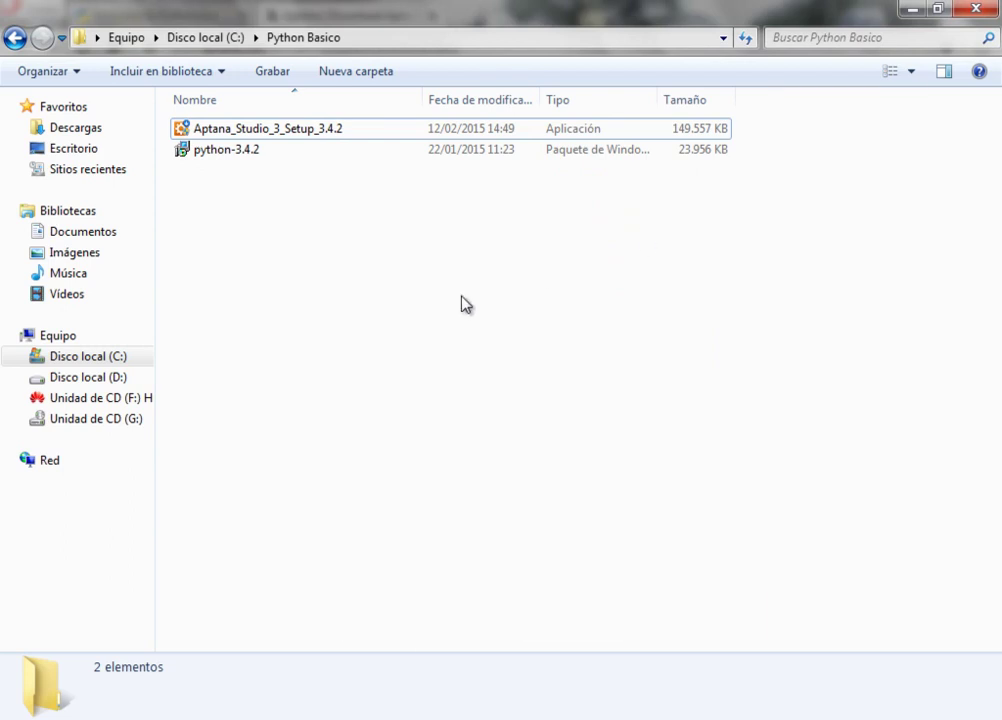
double_click(333, 131)
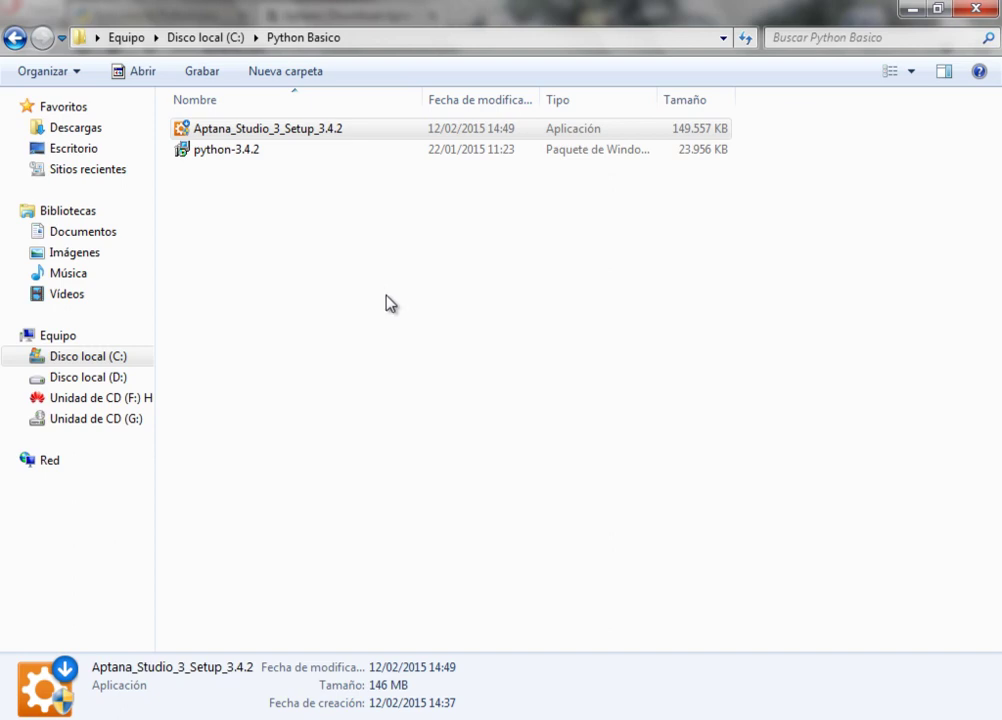
key("alt+Tab")
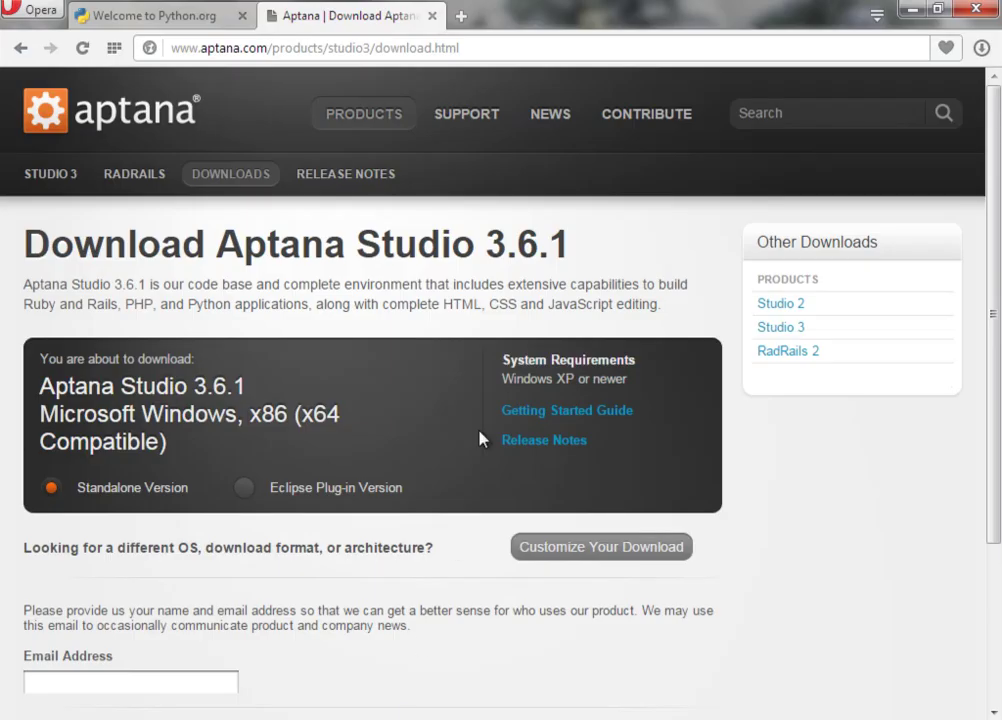
left_click(908, 9)
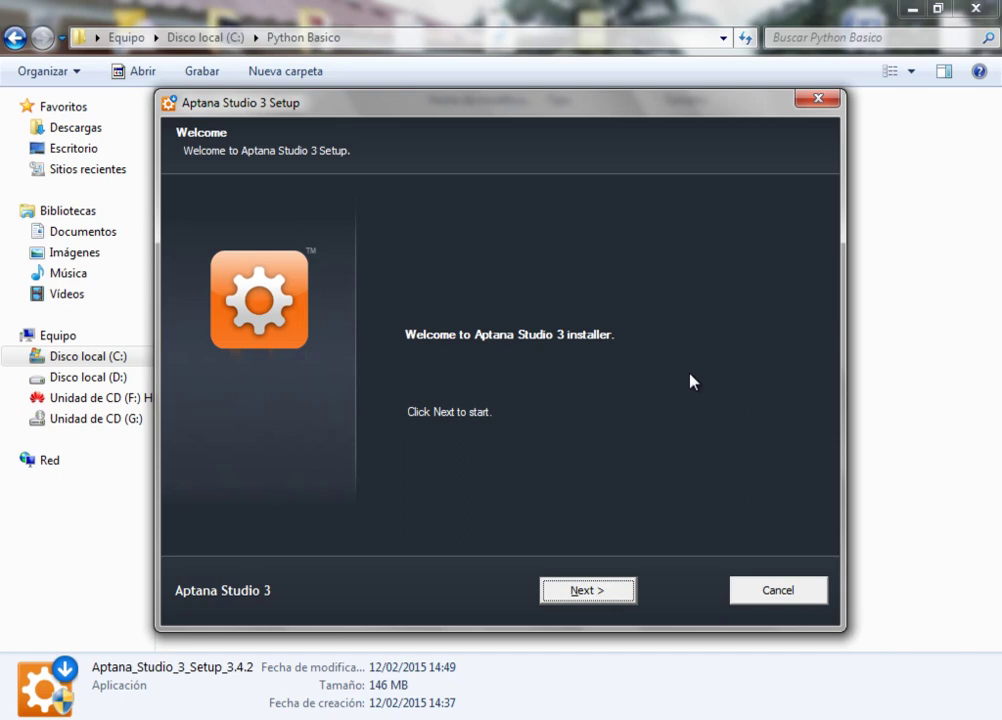
Accept the Aptana Studio 3 license agreement and keep the default install folder, Start Menu folder and file associations
left_click(590, 591)
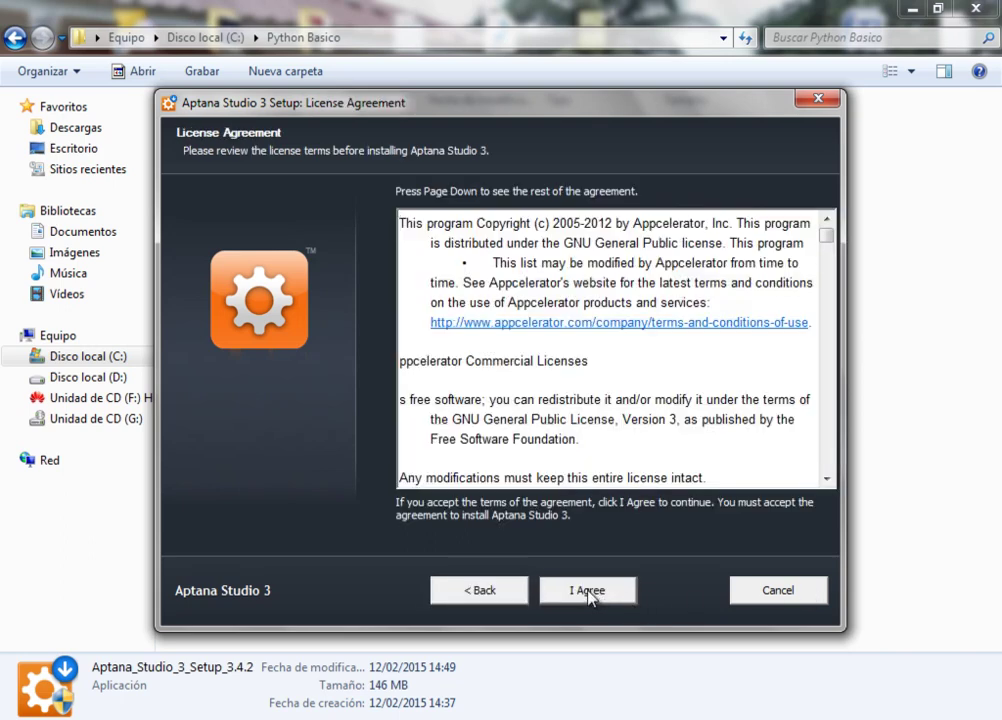
left_click(589, 591)
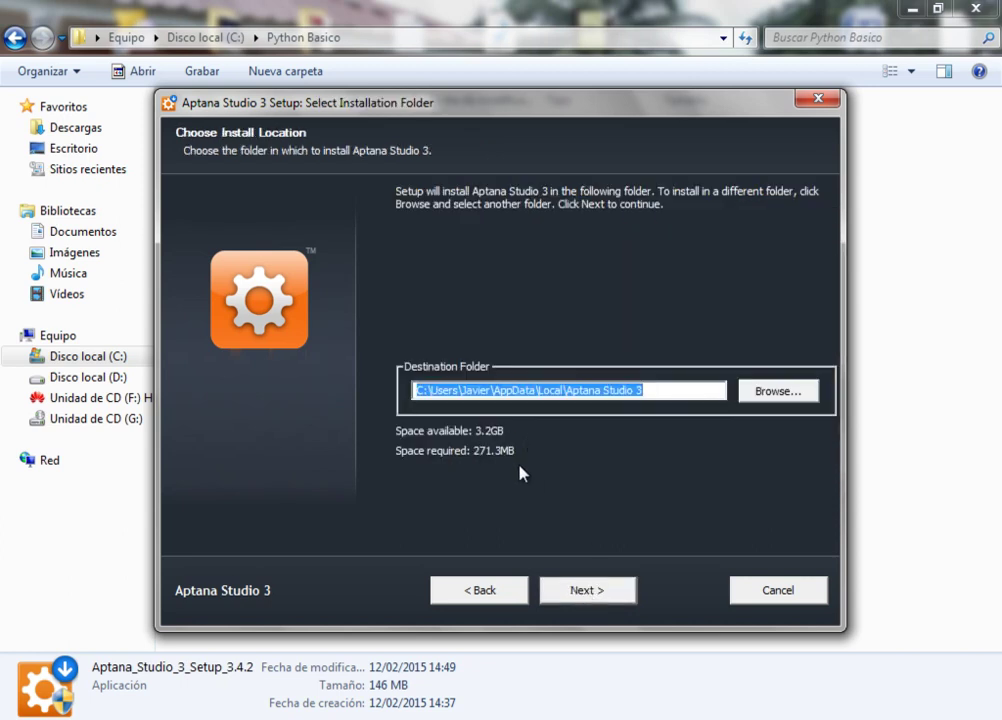
left_click(590, 593)
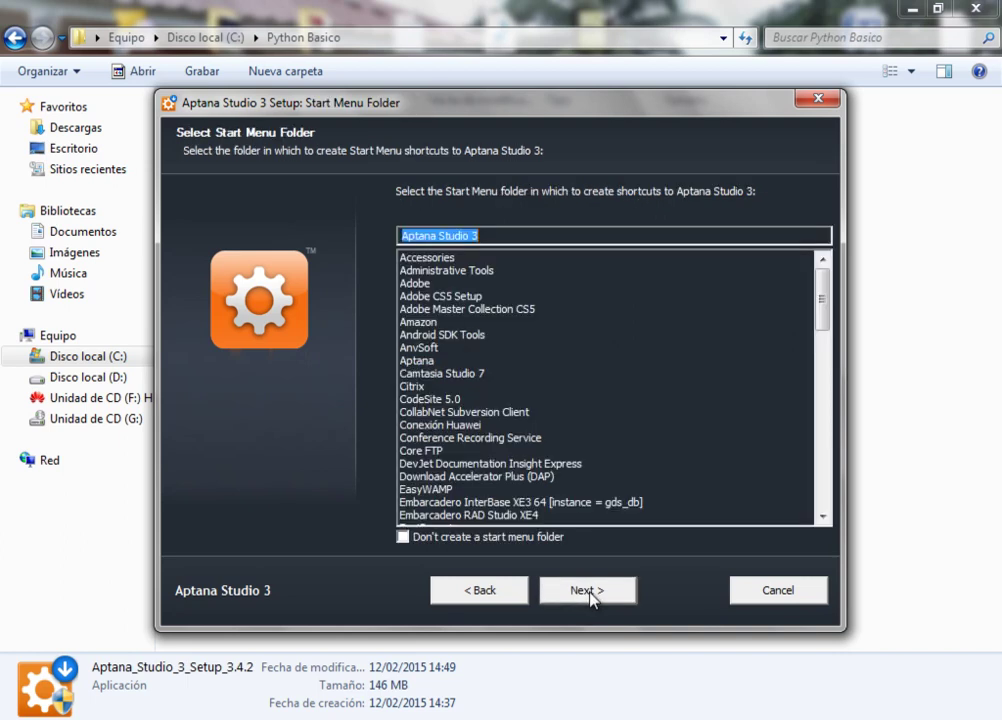
left_click(590, 593)
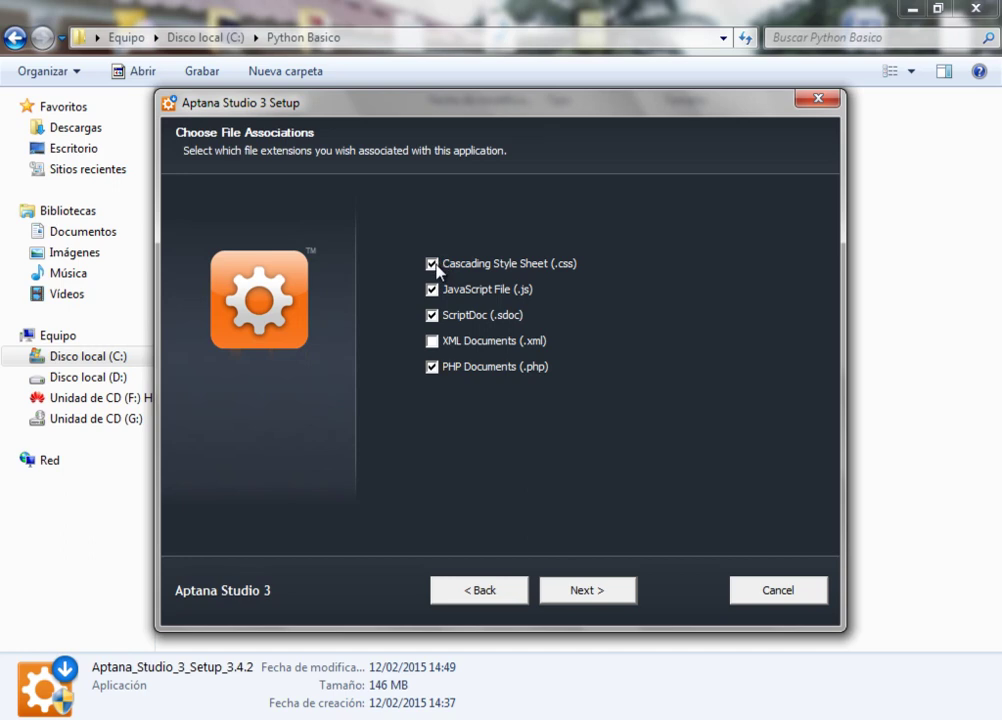
left_click(607, 592)
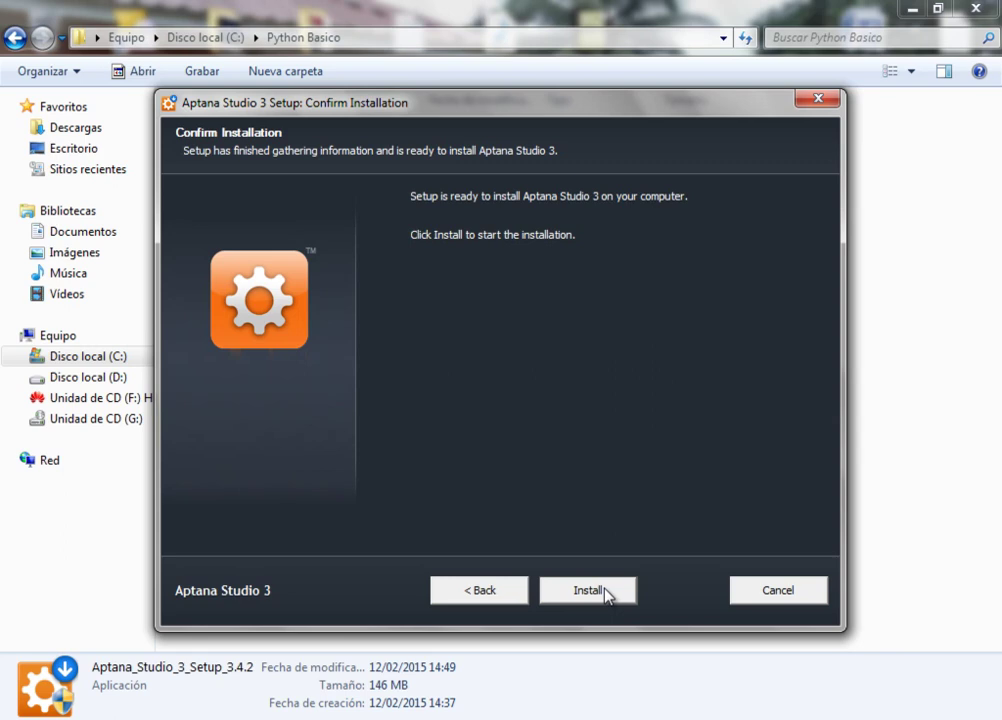
Install Aptana Studio 3 and close the setup wizard
left_click(605, 592)
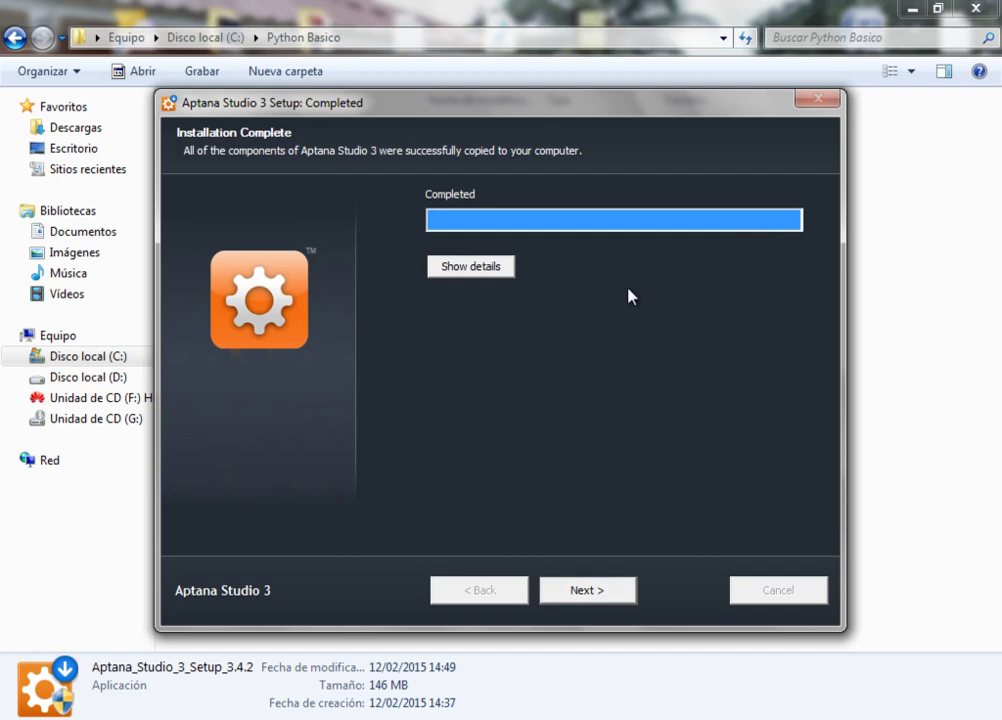
left_click(601, 593)
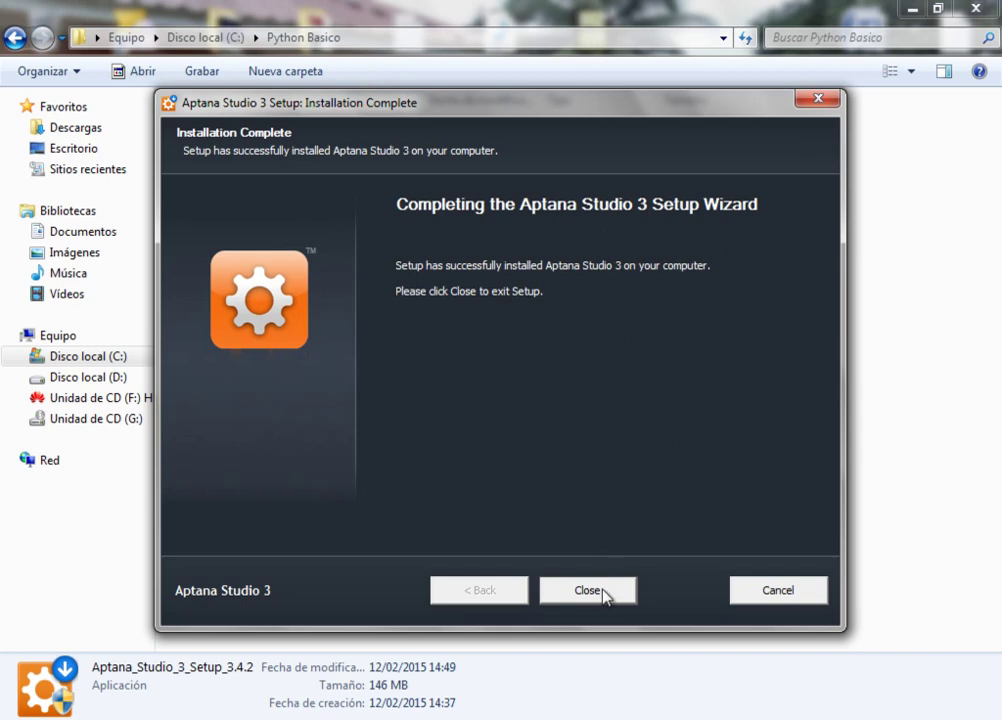
left_click(603, 592)
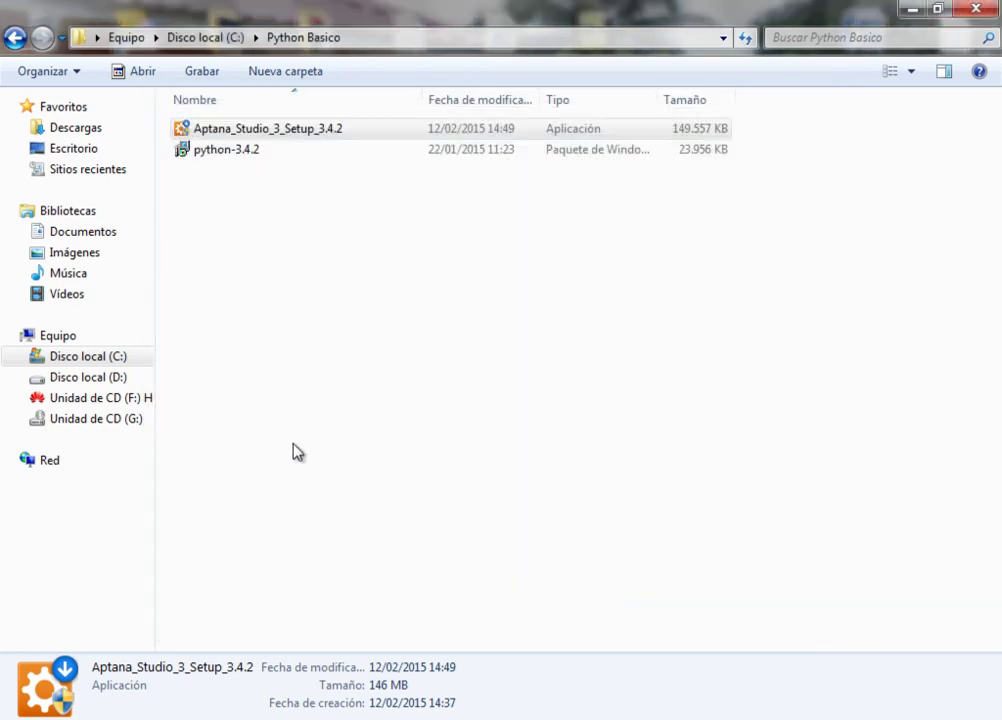
Start Aptana Studio 3 from the installed programs in the Aptana folder
left_click(30, 716)
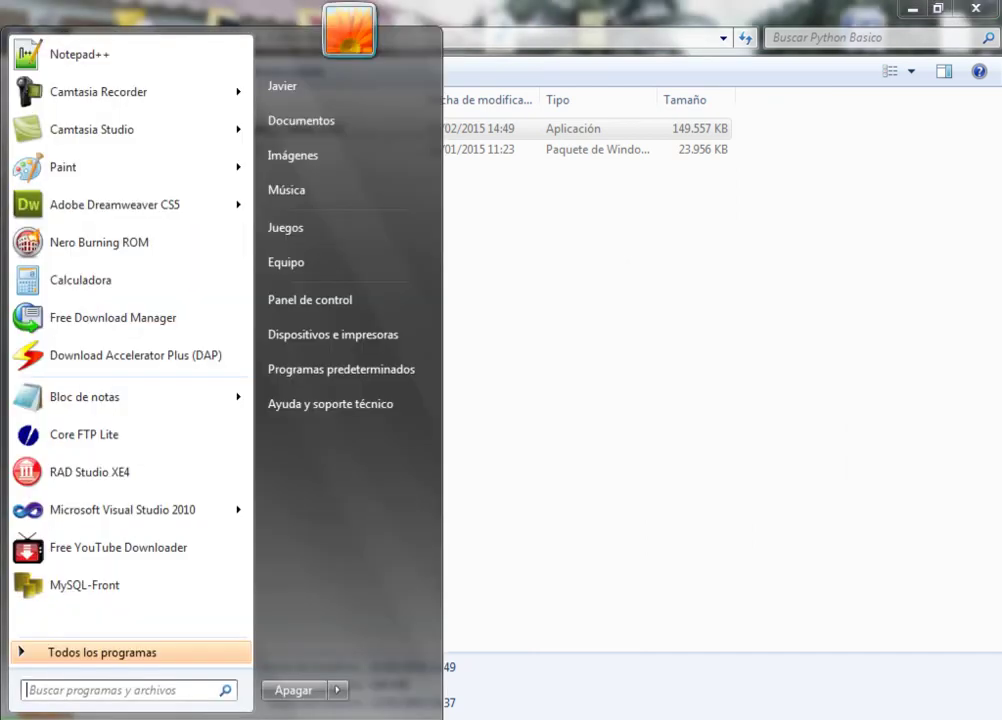
left_click(147, 661)
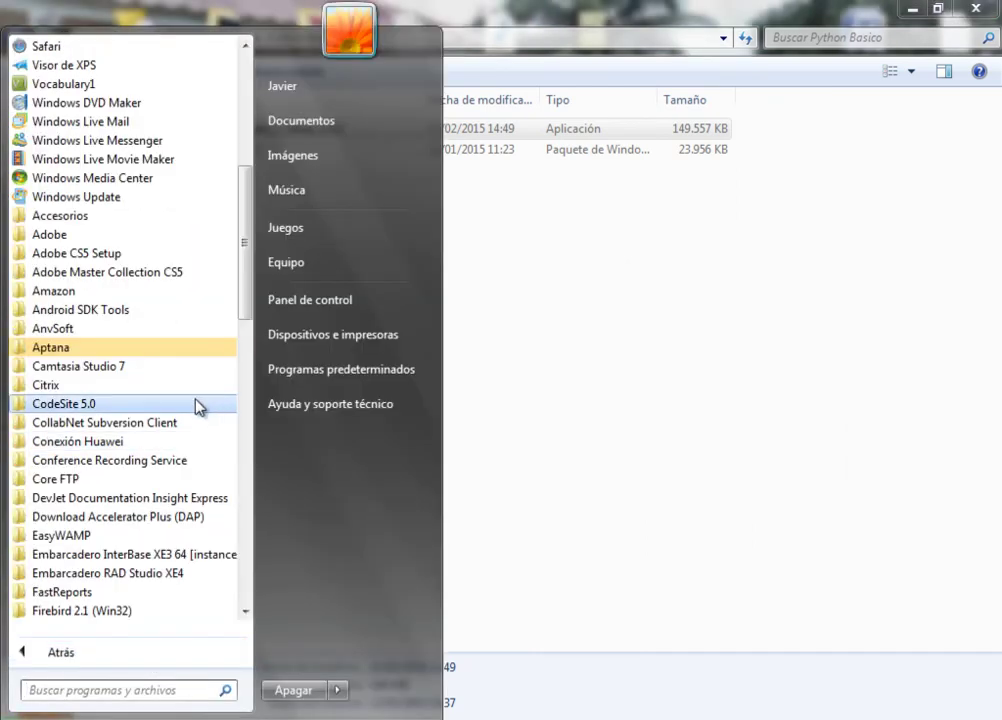
left_click(70, 350)
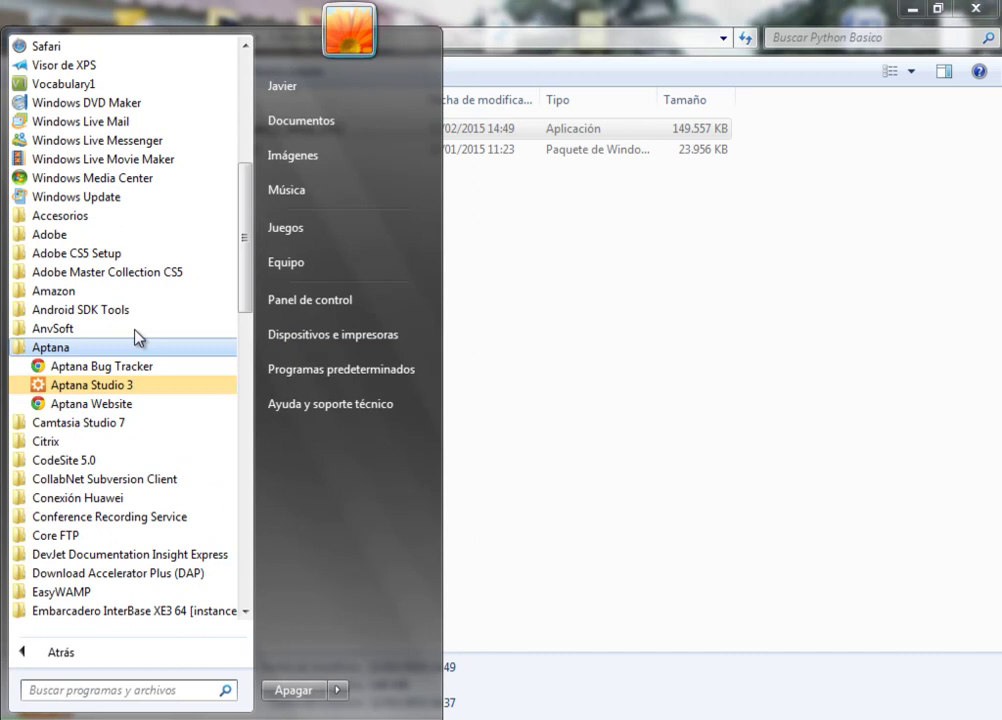
left_click(108, 393)
left_click(95, 379)
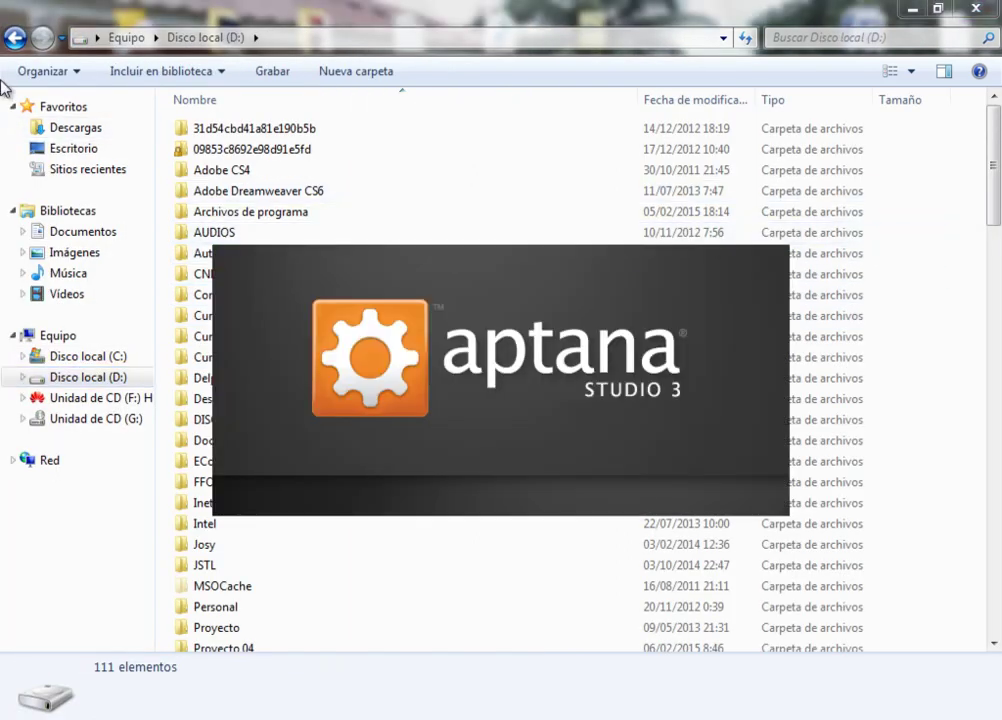
left_click(16, 39)
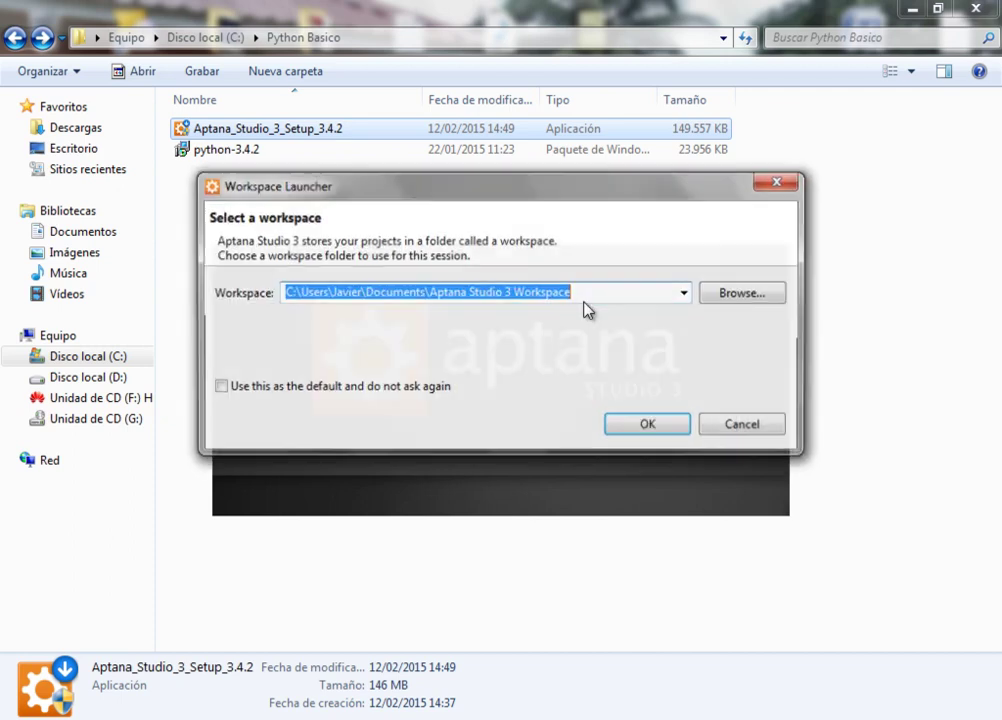
Accept the suggested Aptana Studio 3 Workspace folder for this session, leaving the use-as-default option off
left_click(218, 388)
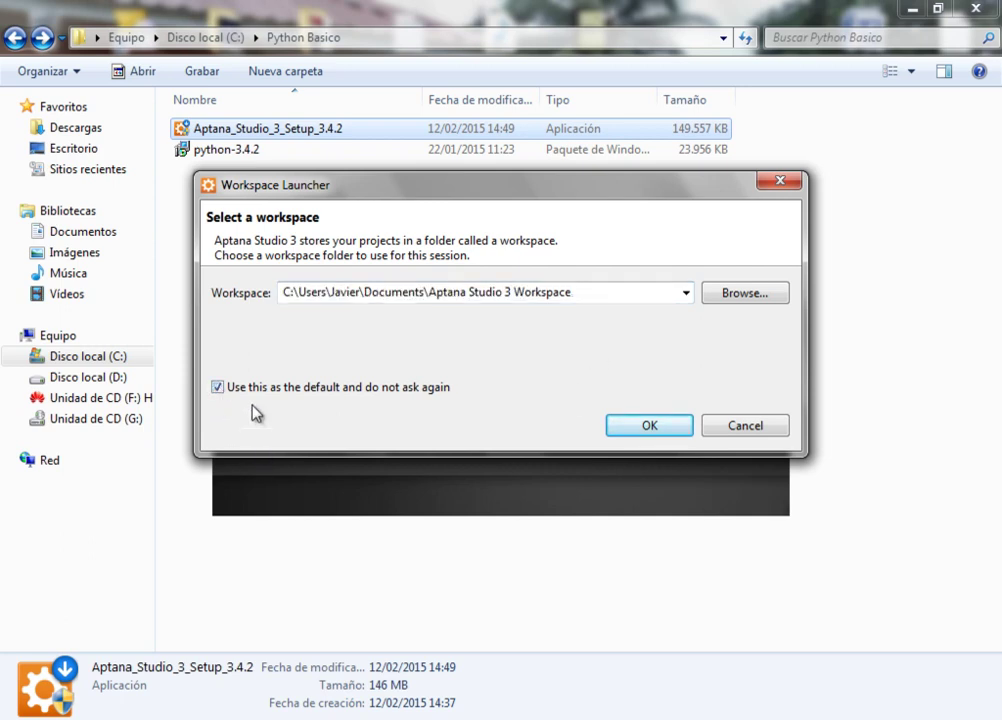
left_click(220, 390)
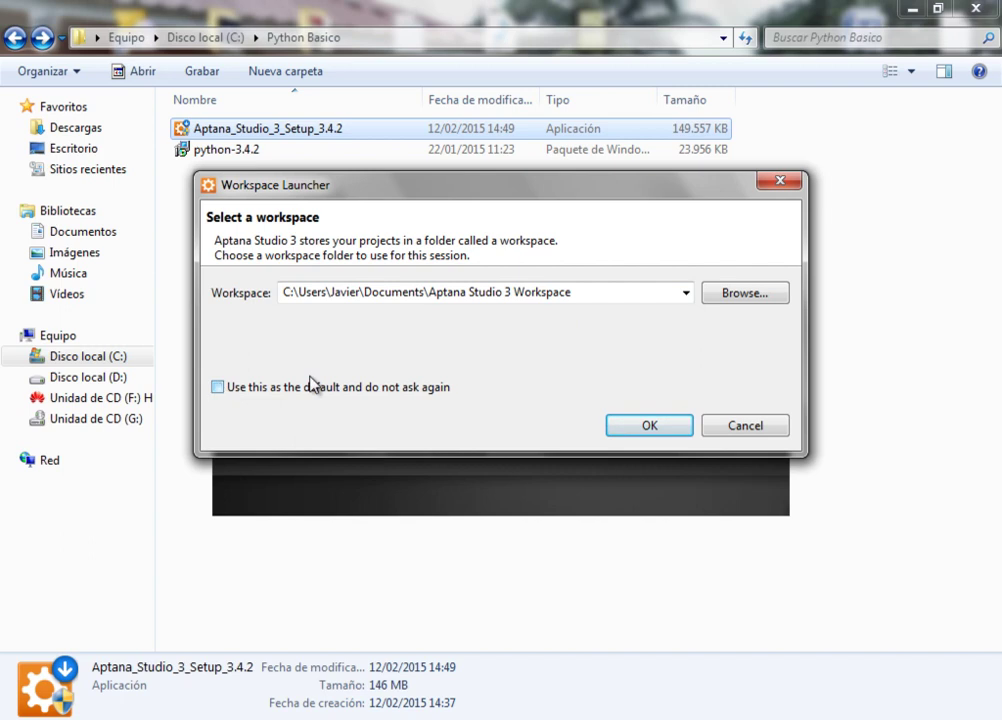
left_click(650, 428)
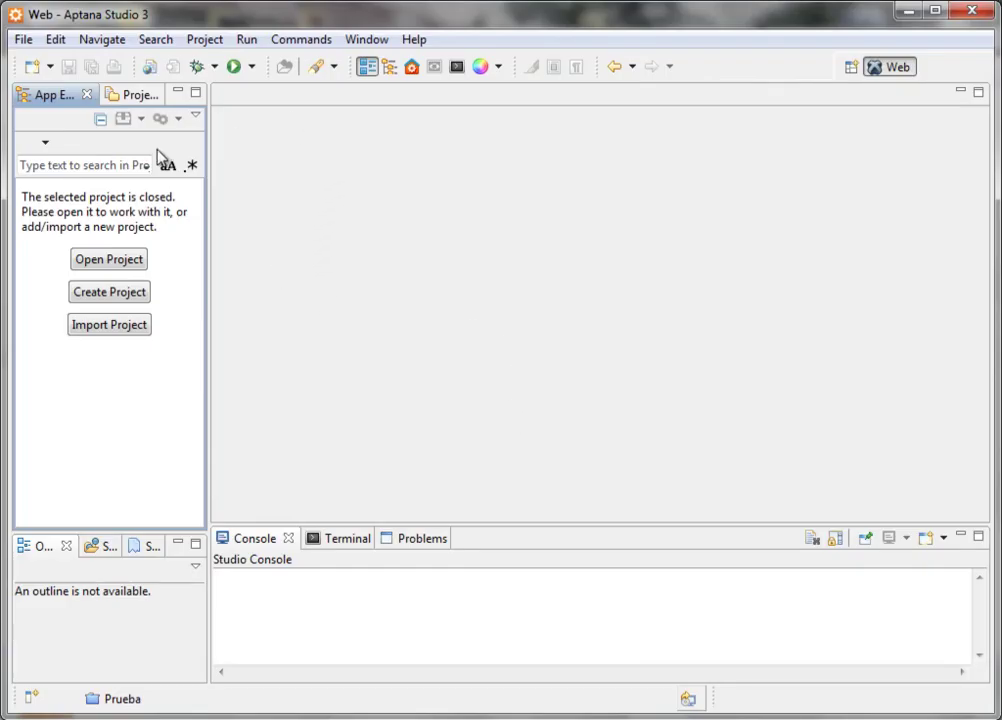
left_click(199, 46)
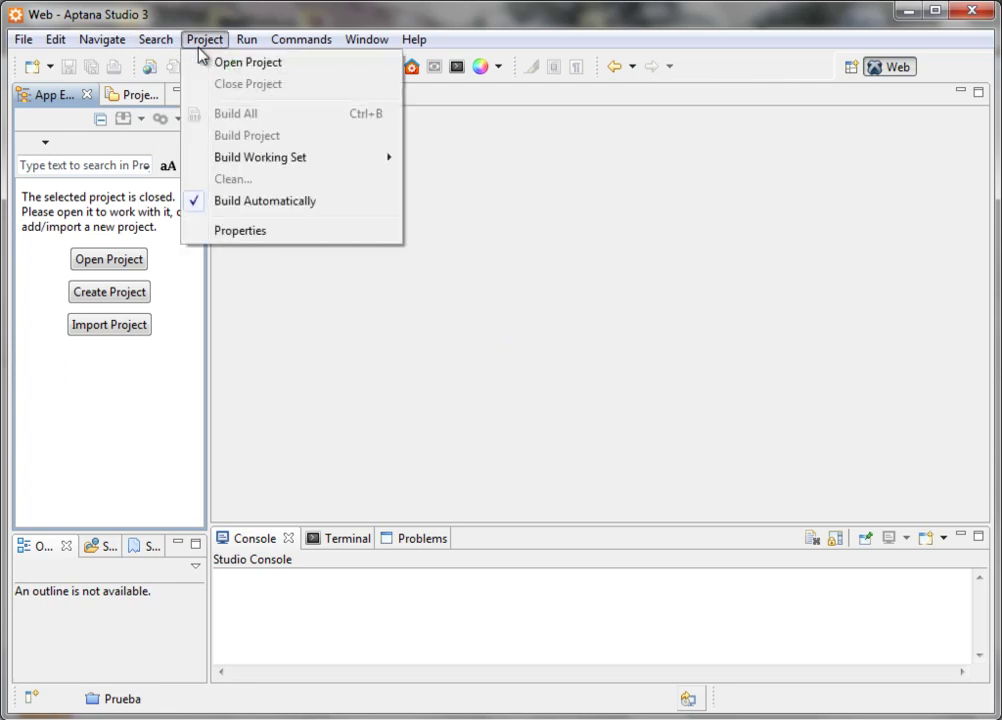
mouse_move(246, 44)
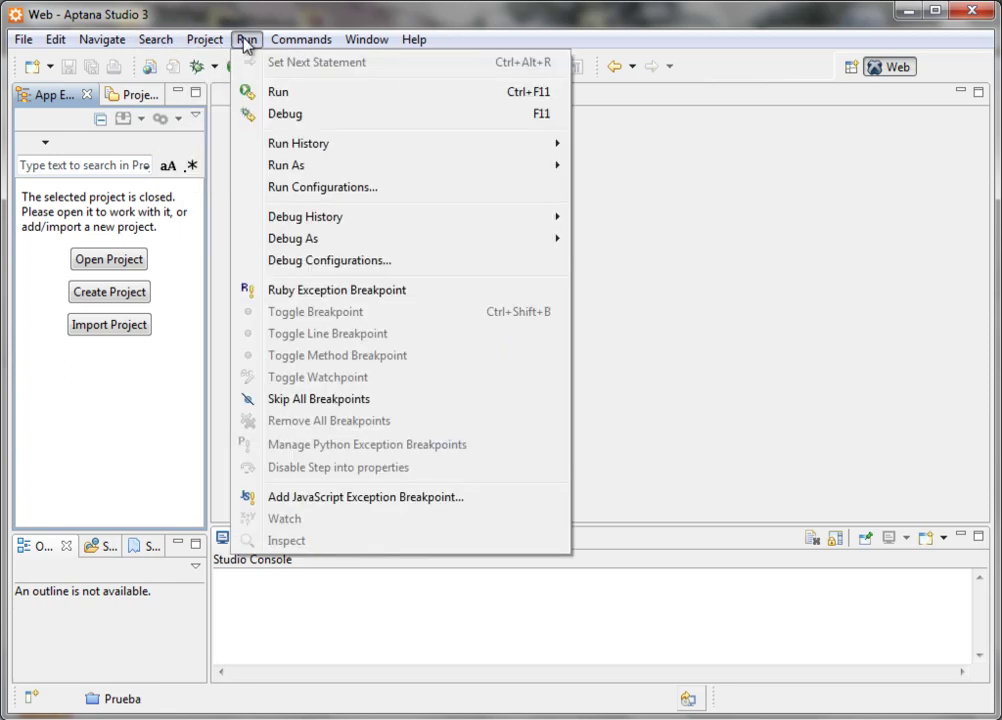
mouse_move(292, 47)
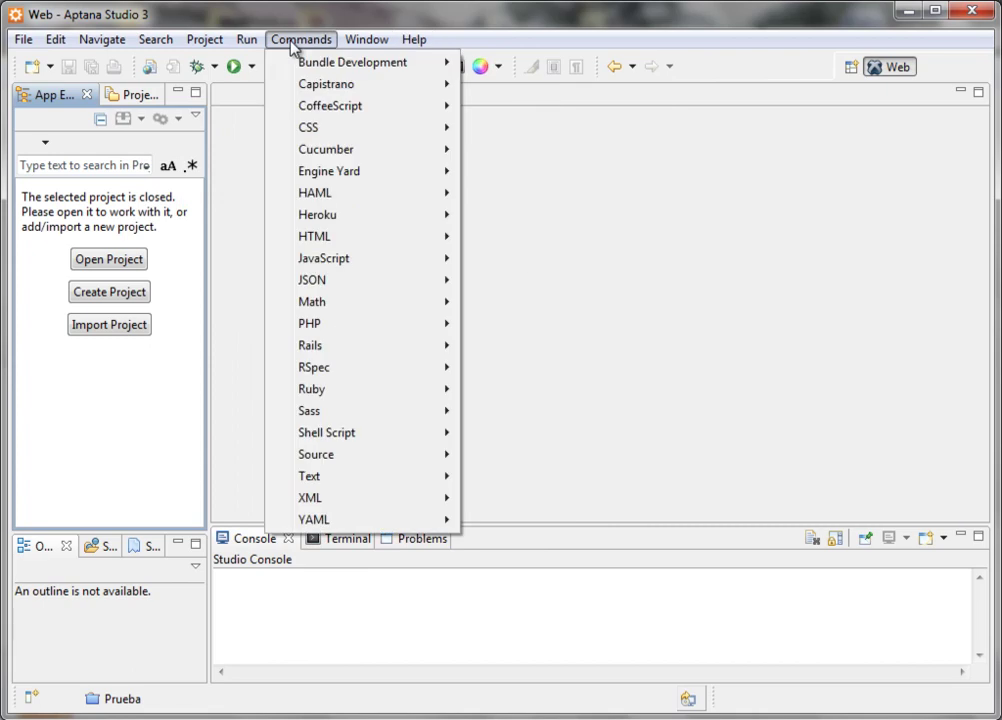
left_click(698, 378)
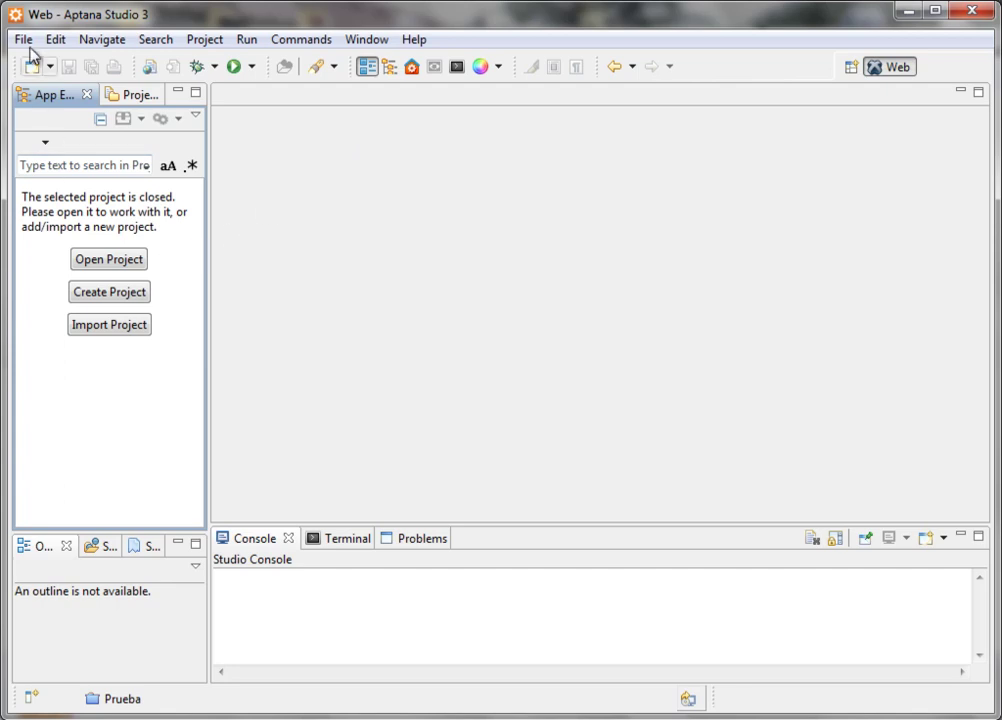
Start a new project with the PyDev Project wizard from the PyDev category
left_click(136, 294)
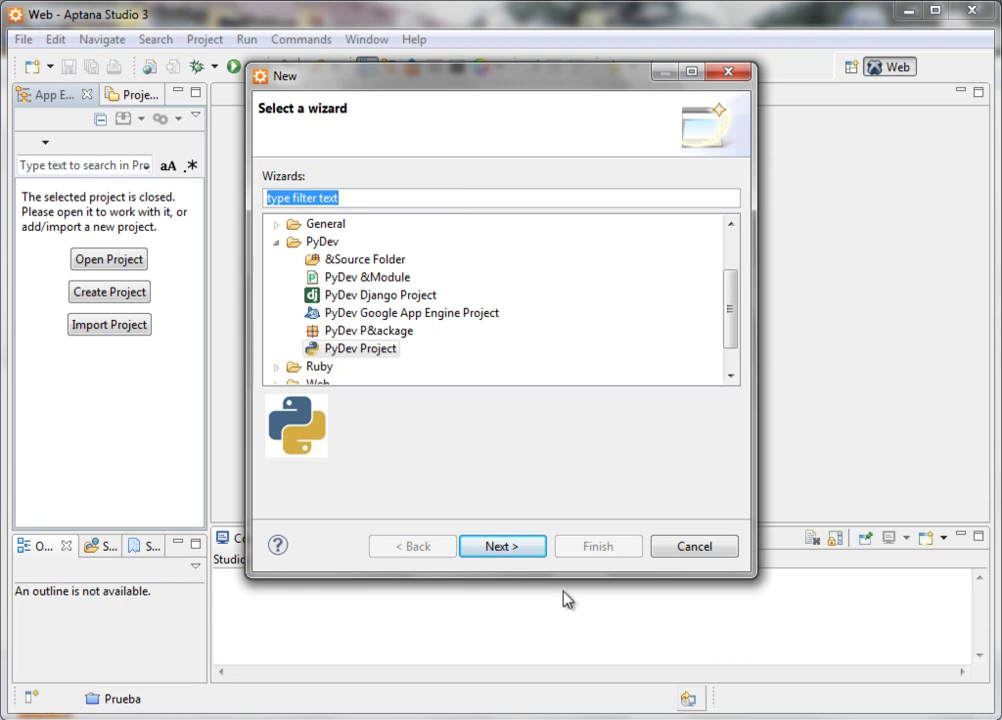
left_click(693, 546)
left_click(22, 40)
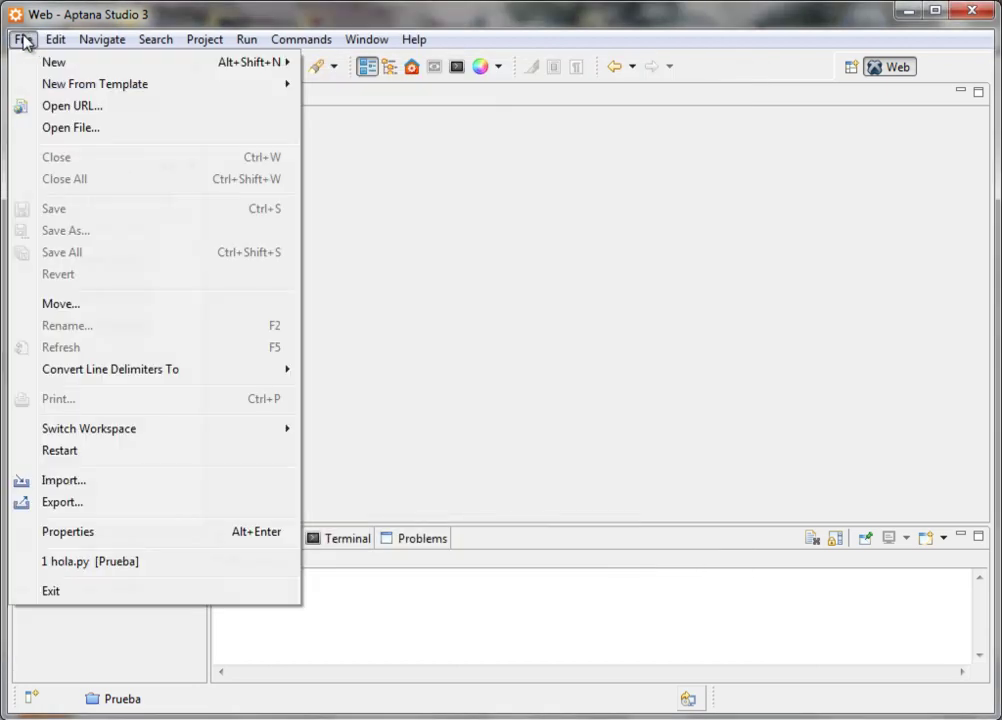
mouse_move(45, 62)
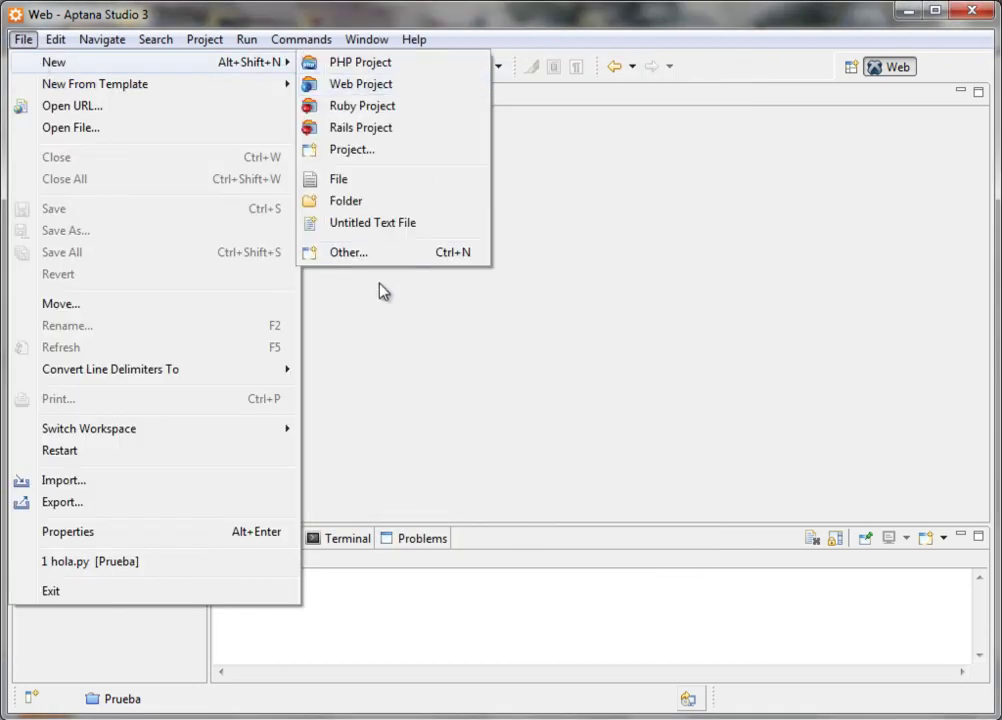
left_click(358, 252)
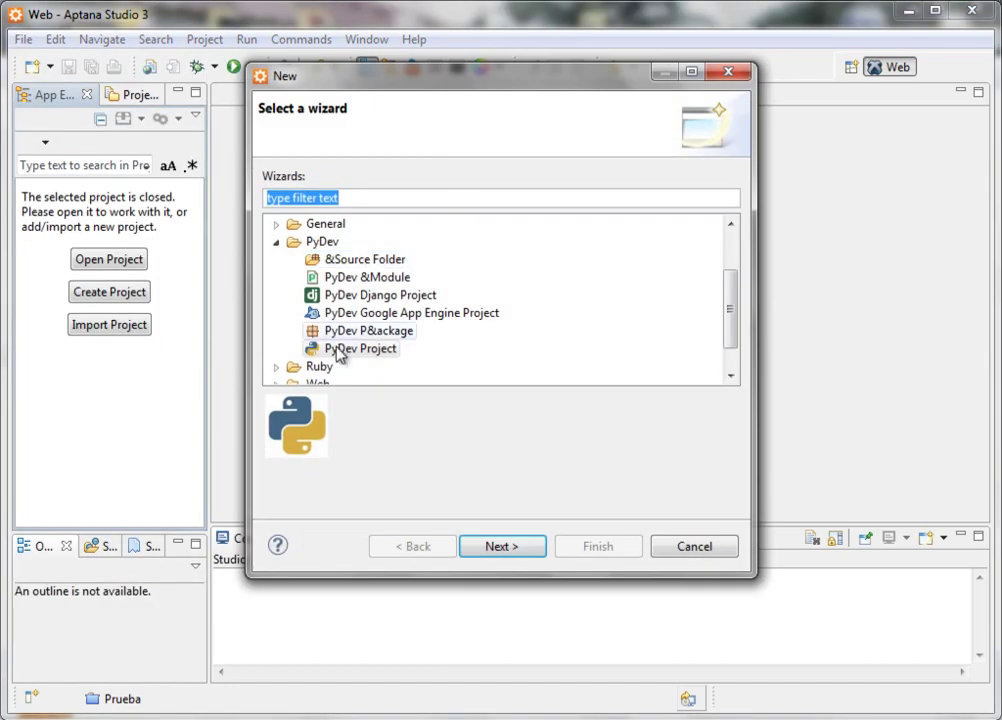
left_click(283, 249)
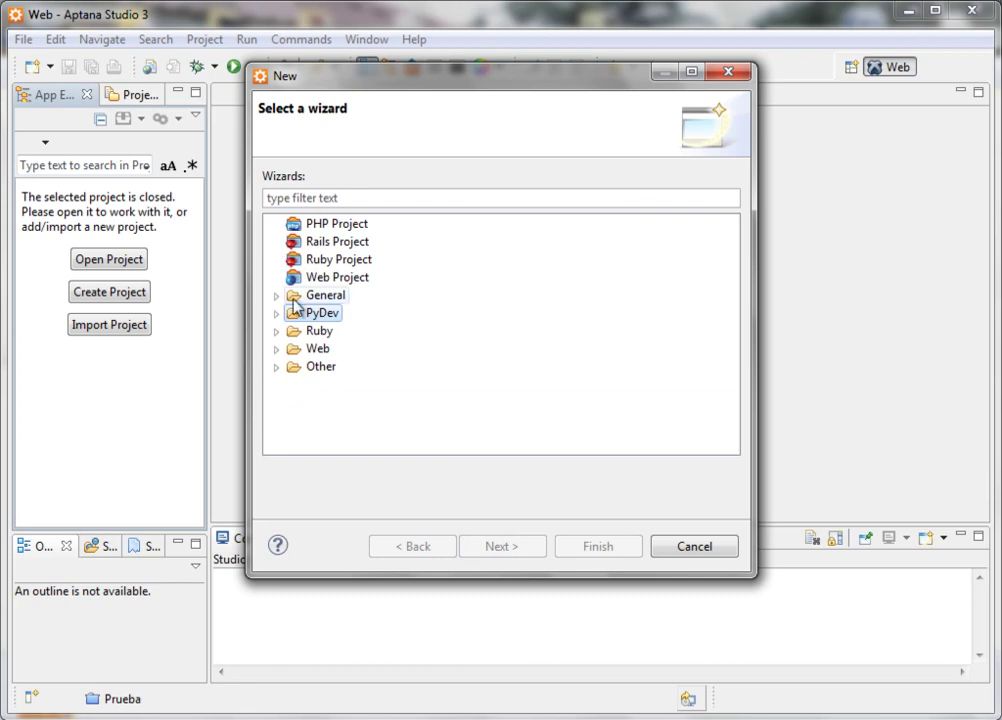
left_click(279, 314)
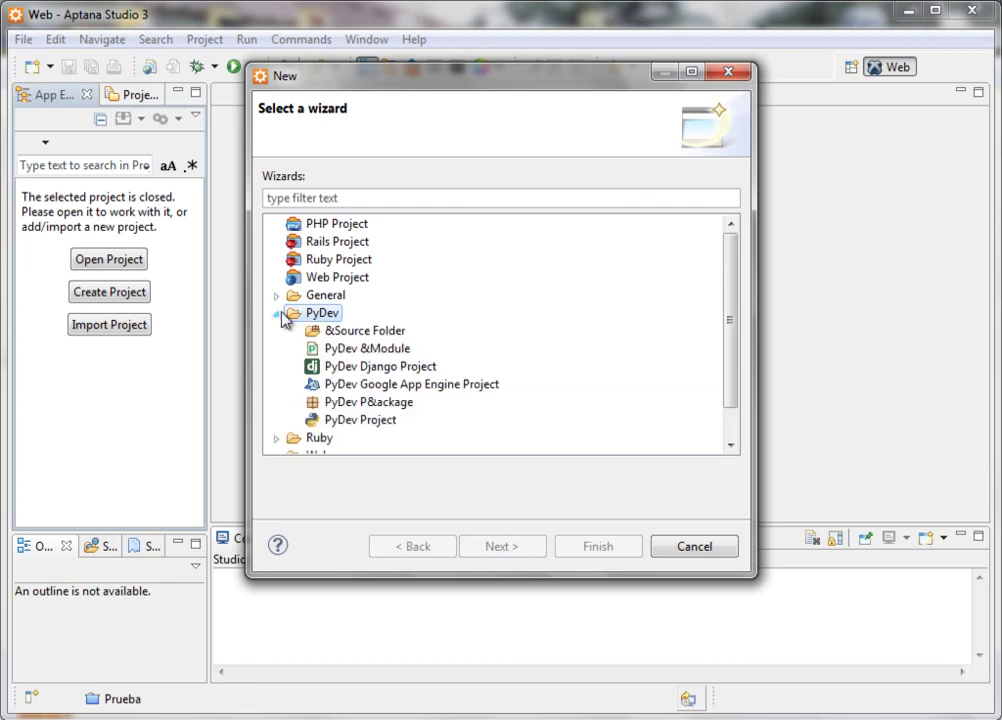
left_click(374, 419)
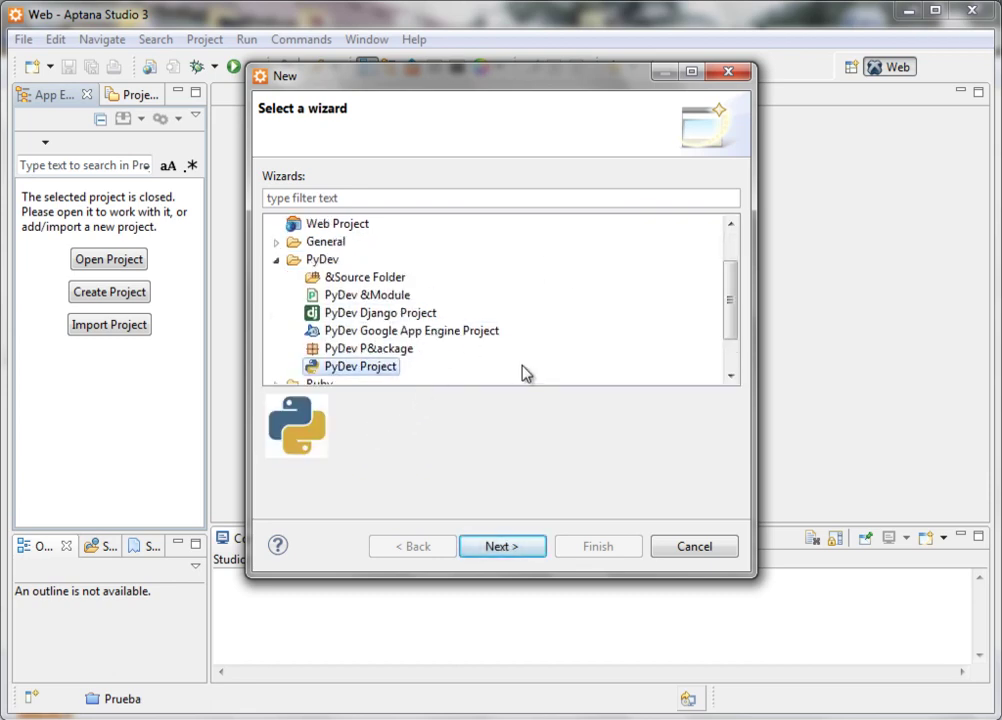
left_click(501, 547)
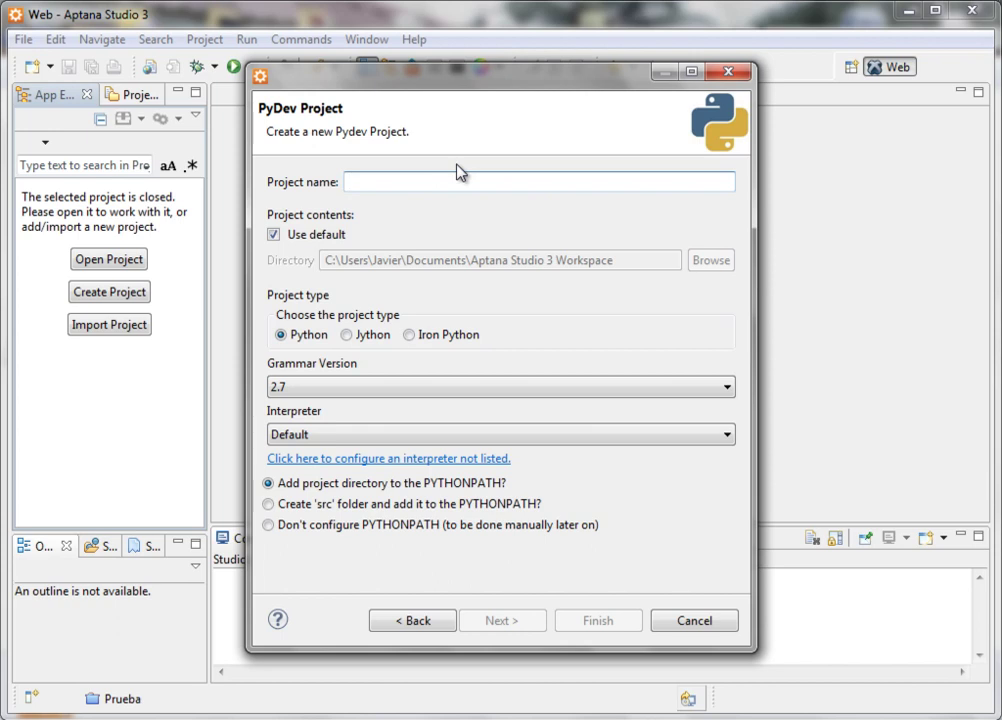
Name the new PyDev project PrimerProyecto
type("PrimerP")
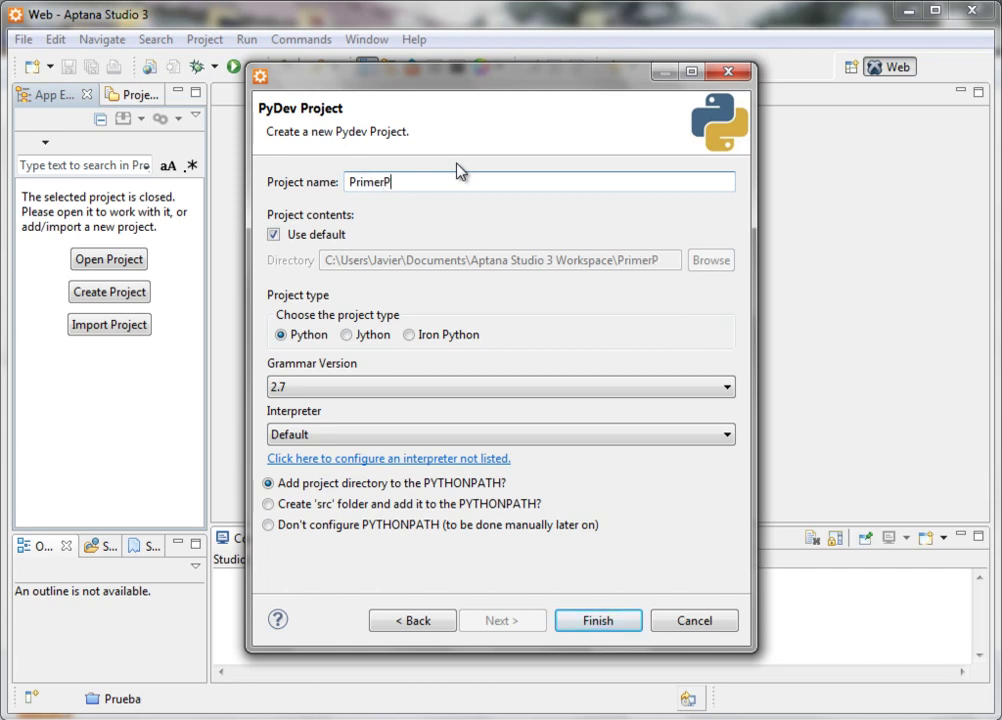
type("royecyto")
key("BackSpace")
key("BackSpace")
key("BackSpace")
type("to")
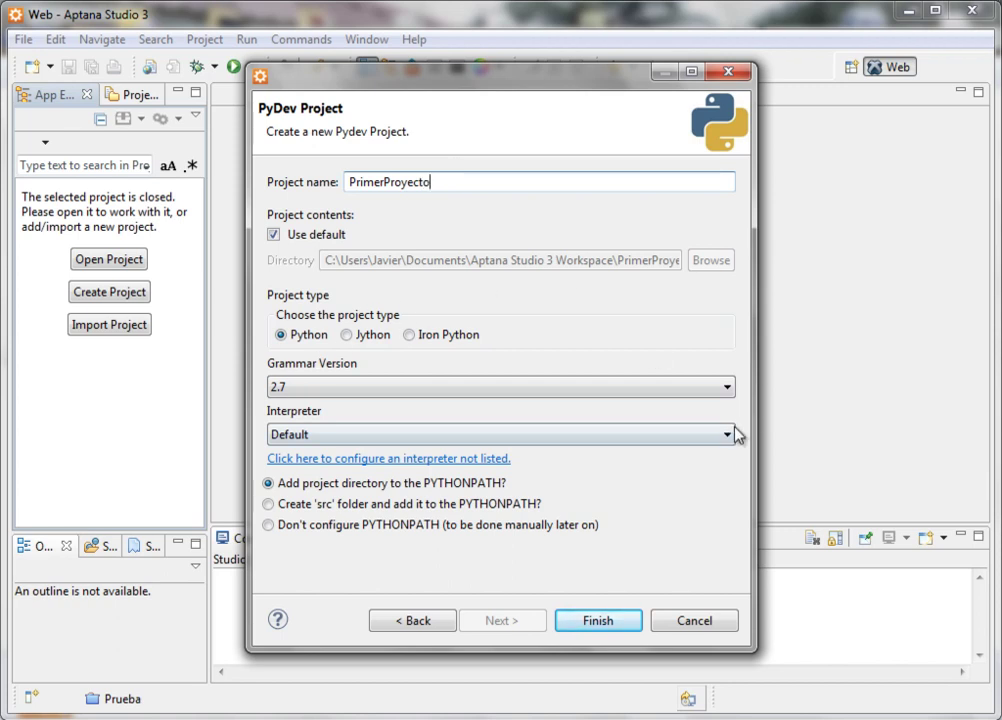